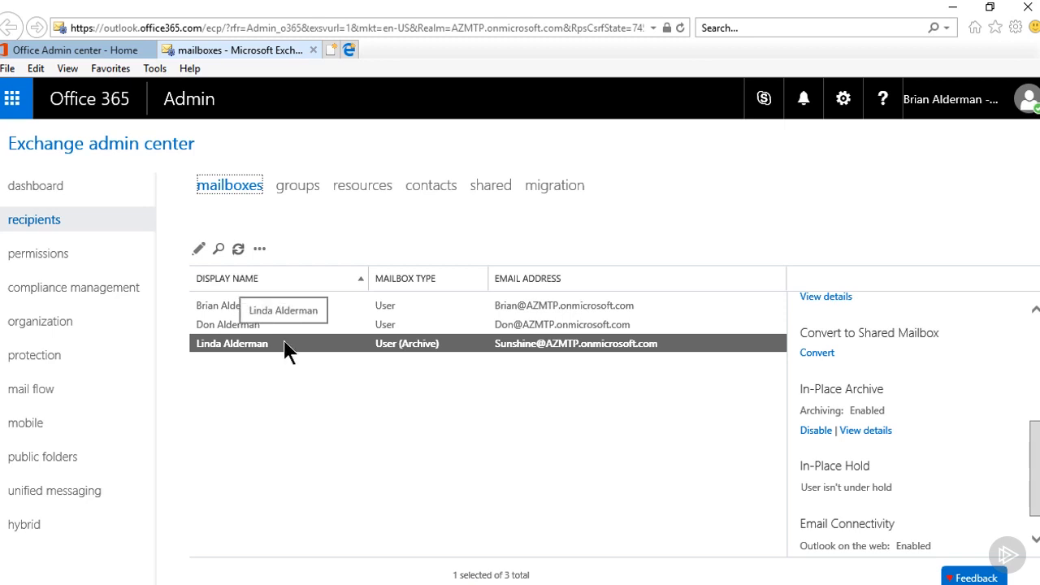
# Grant the admin account Send As permission in the mailbox delegation settings of the archive-enabled user mailbox.
pyautogui.doubleClick(286, 347)
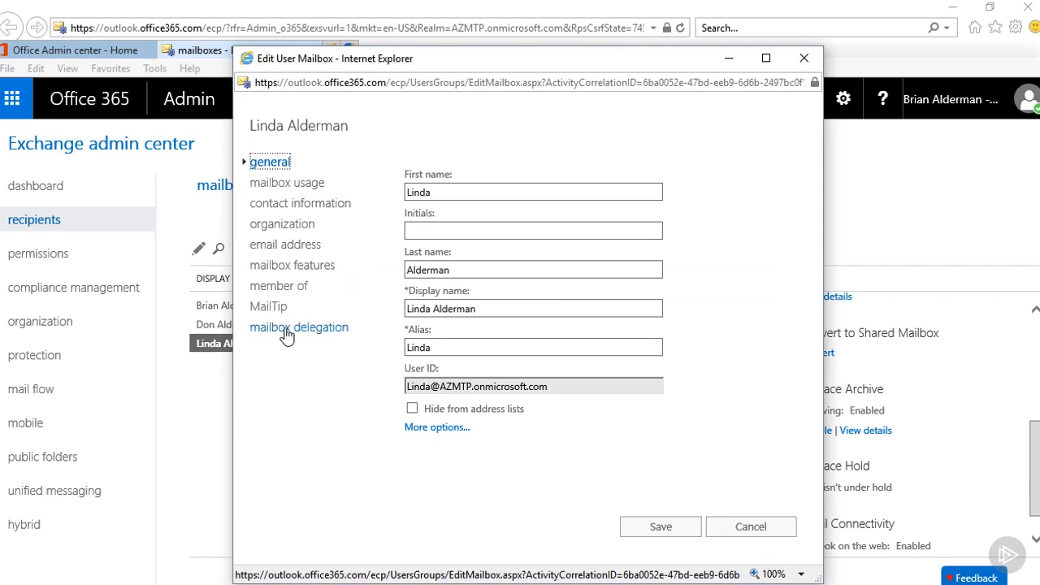
pyautogui.click(286, 329)
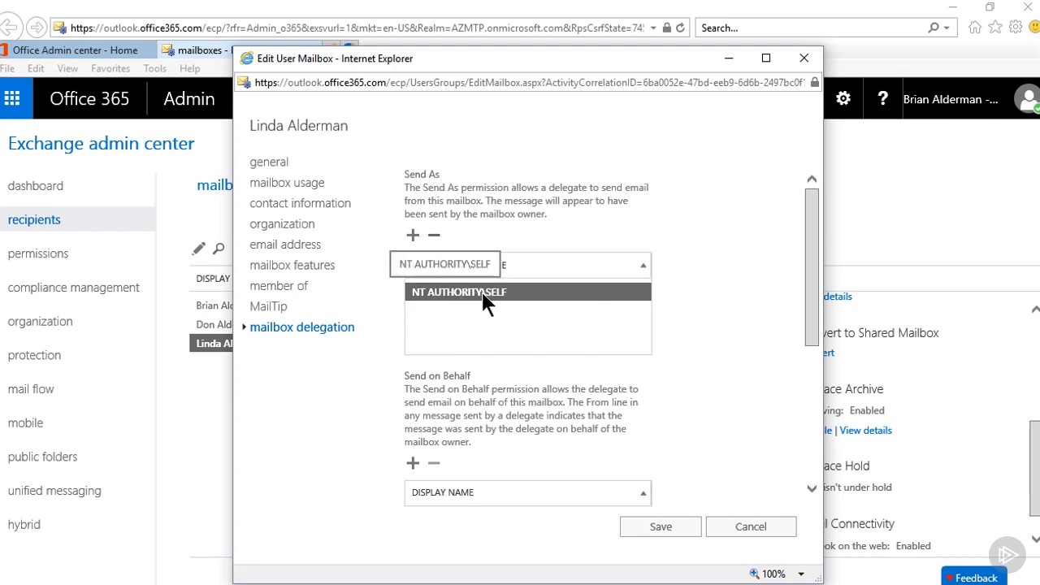
pyautogui.click(413, 236)
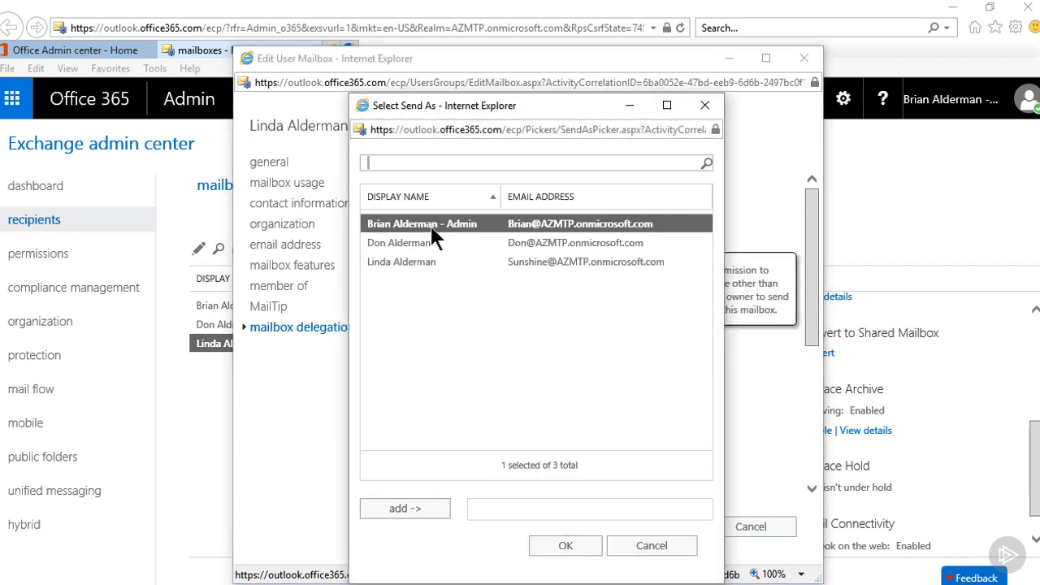
pyautogui.click(398, 509)
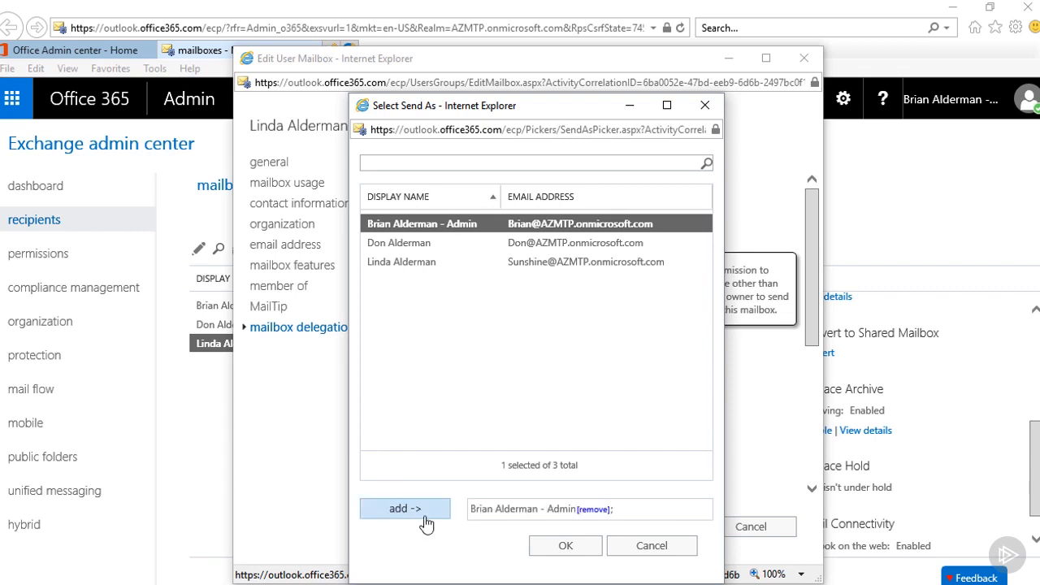
pyautogui.click(559, 547)
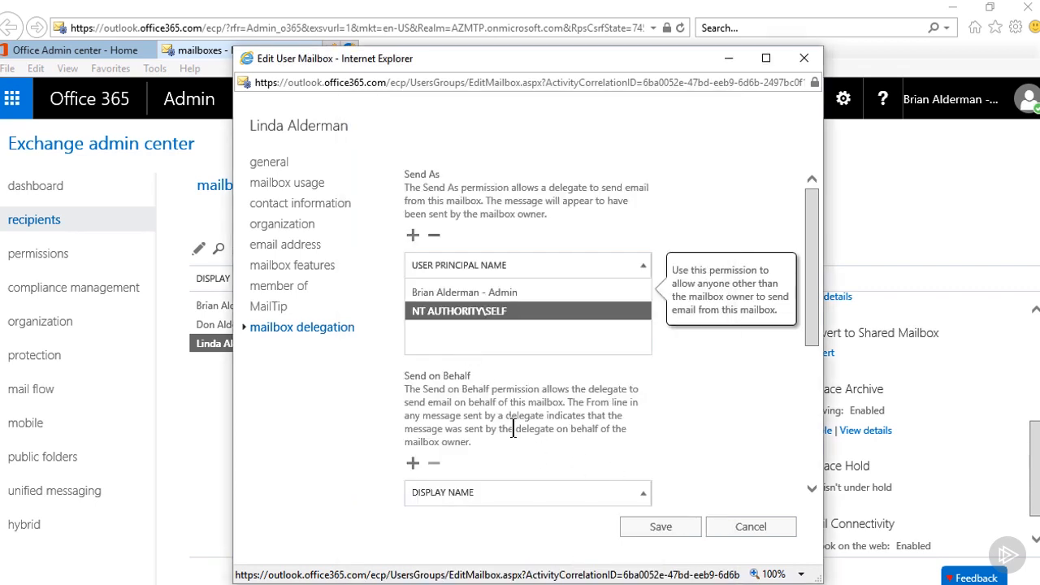
# Give the other non-admin user Send on Behalf permission for this mailbox and save the delegation settings.
pyautogui.moveTo(810, 333); pyautogui.dragTo(755, 401)
pyautogui.click(412, 319)
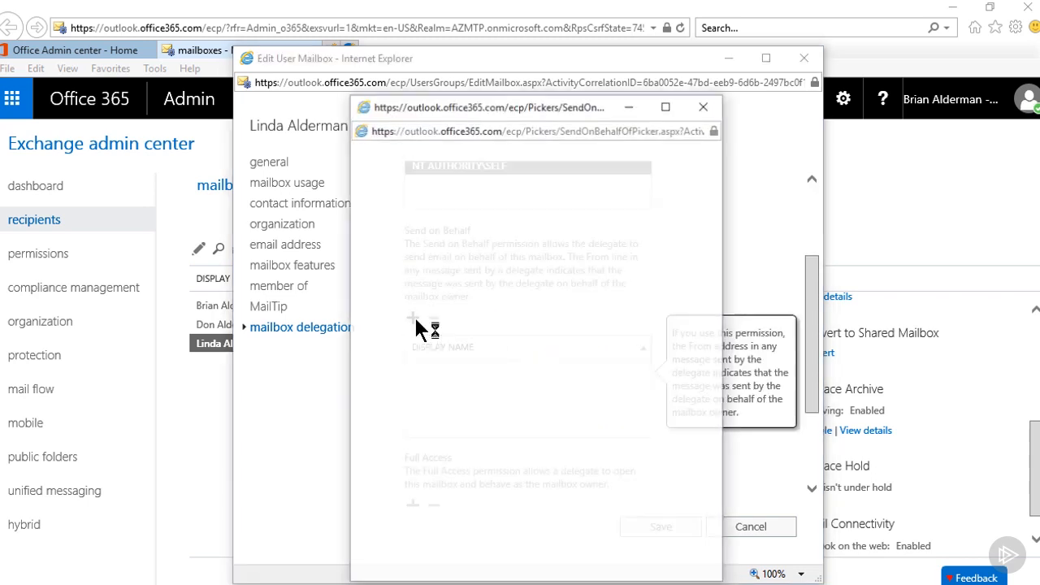
pyautogui.doubleClick(392, 244)
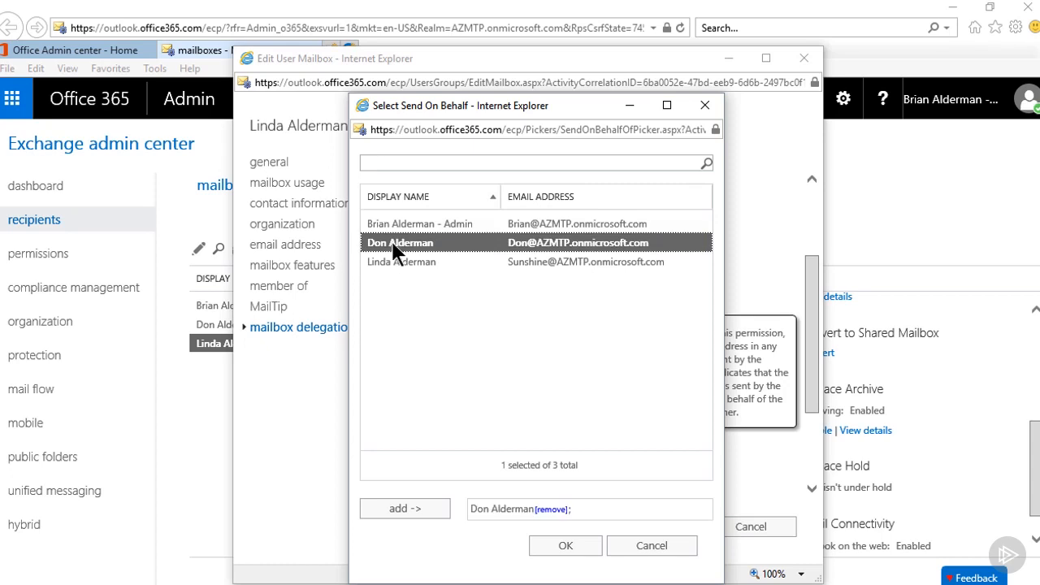
pyautogui.click(563, 546)
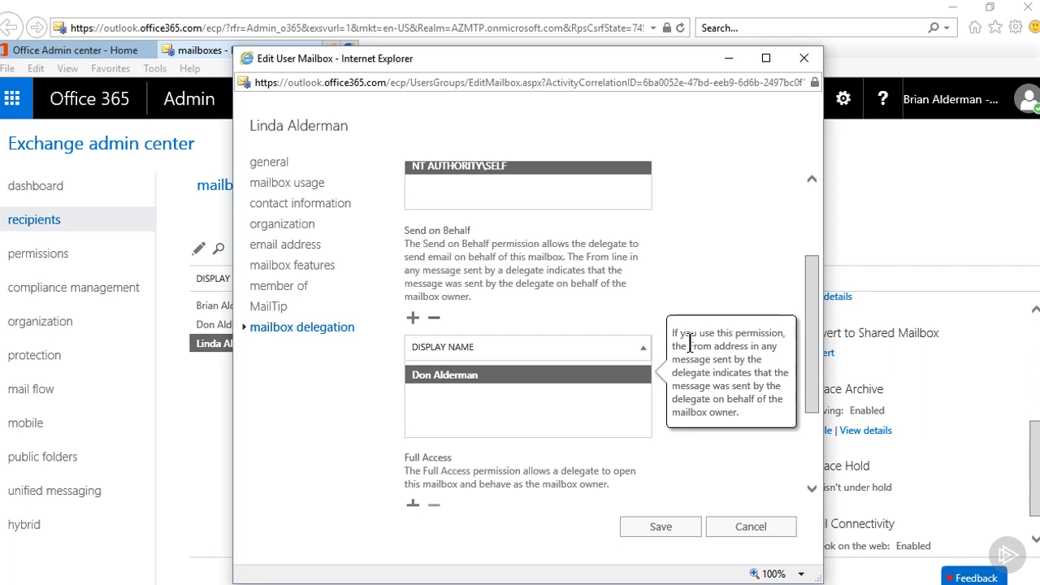
pyautogui.moveTo(713, 399); pyautogui.dragTo(739, 399)
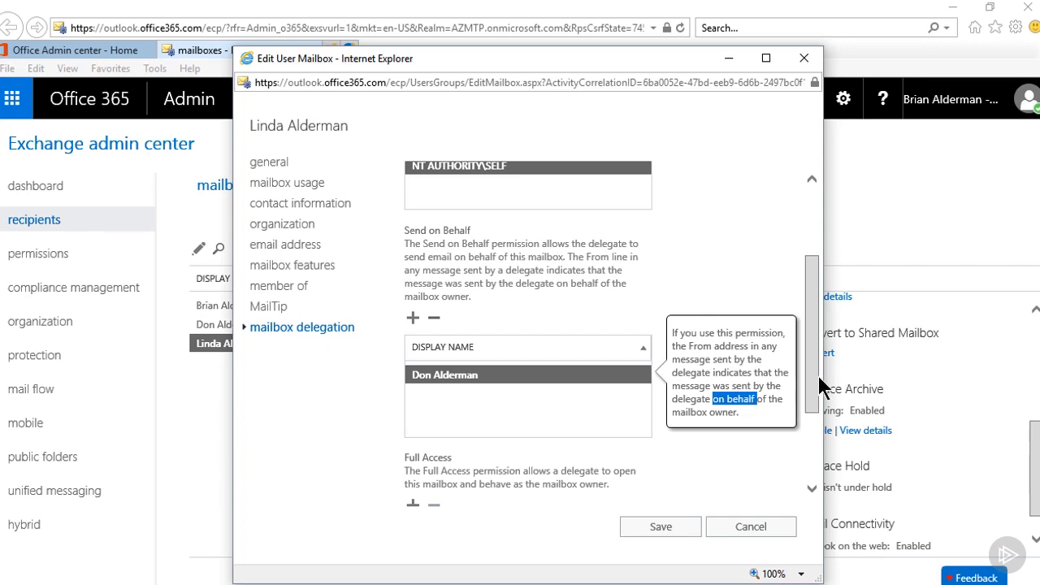
pyautogui.moveTo(816, 378); pyautogui.dragTo(813, 490)
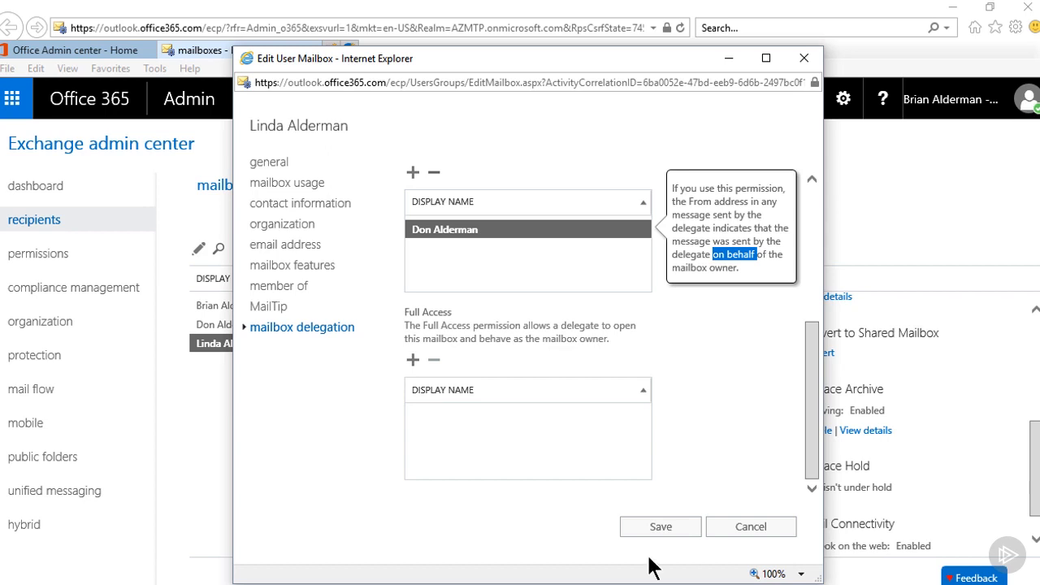
pyautogui.click(662, 526)
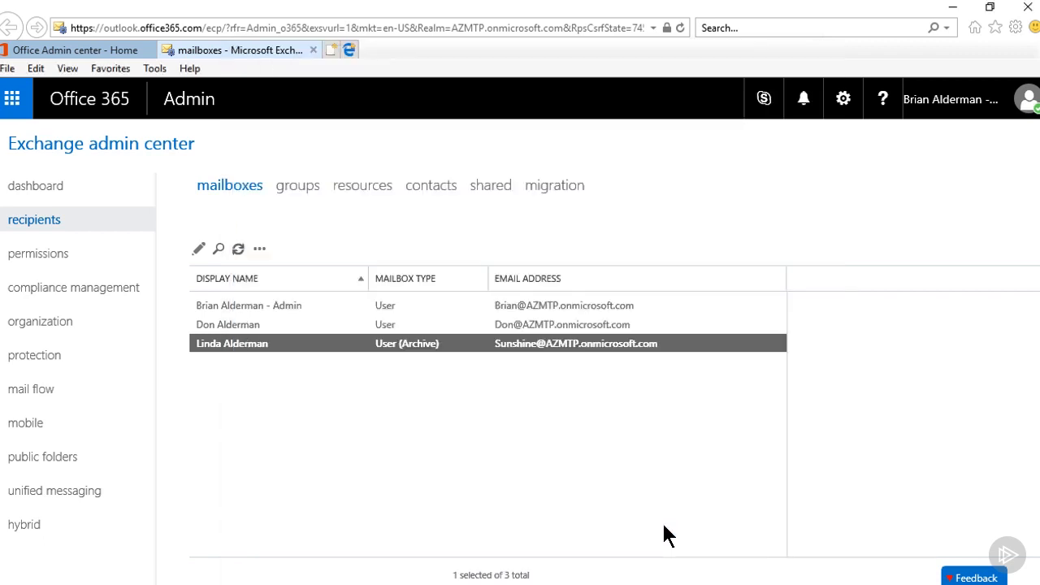
# Start a new room mailbox resource named Conference Room 1 with the email alias ConRm1.
pyautogui.click(365, 196)
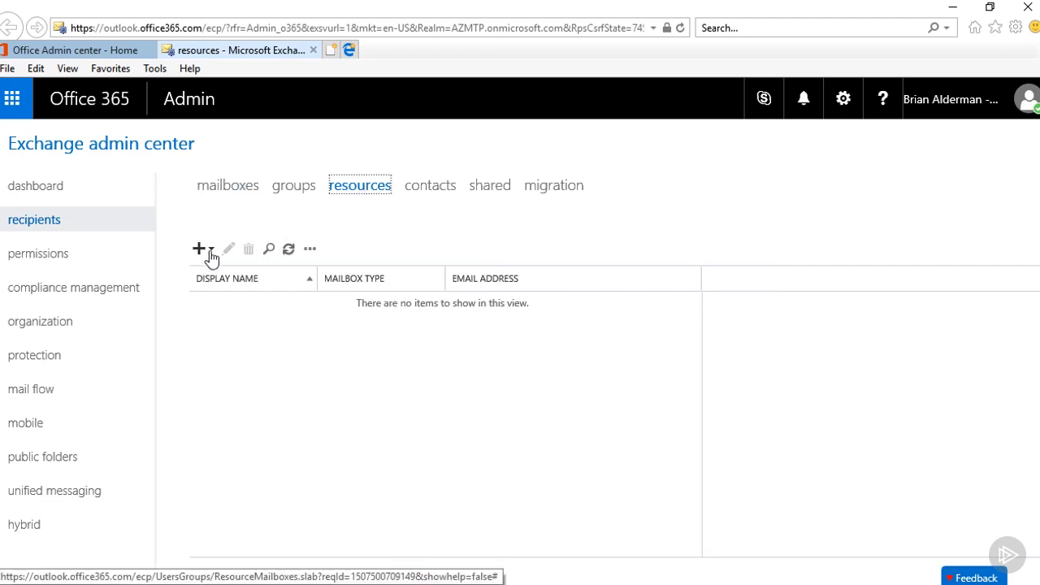
pyautogui.click(210, 252)
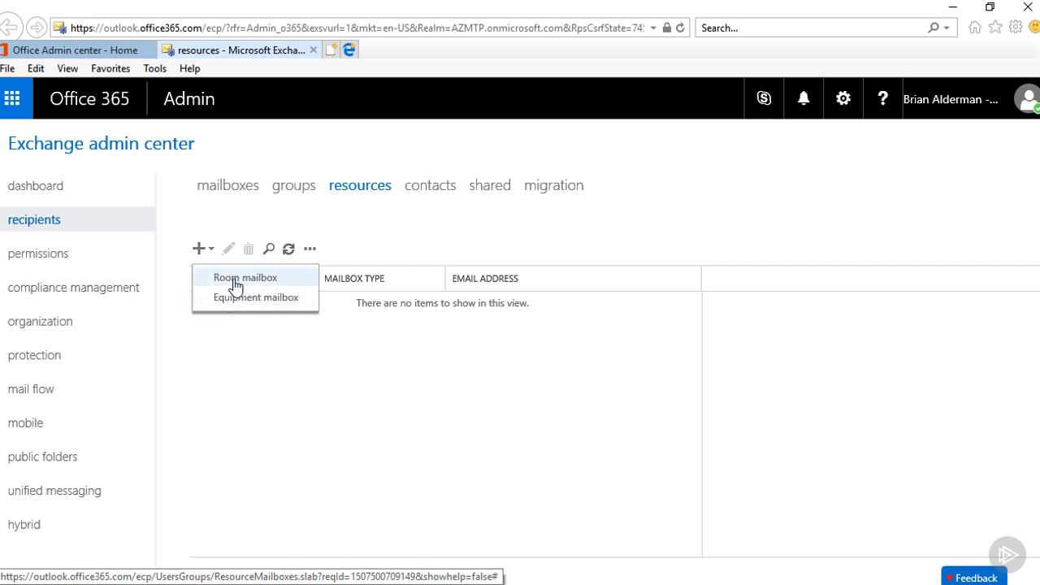
pyautogui.click(232, 279)
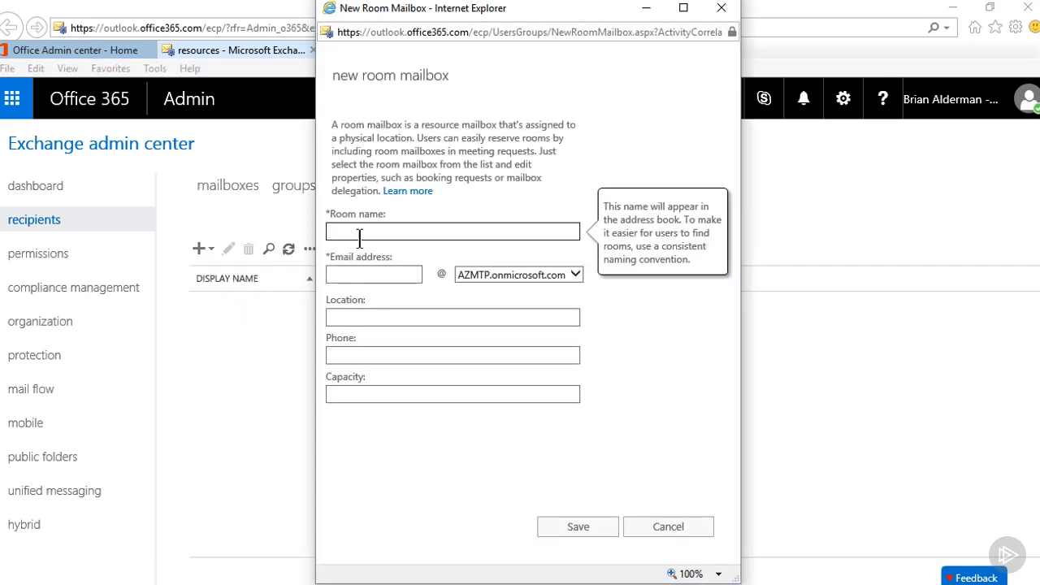
pyautogui.write('Conference Room 1')
pyautogui.click(350, 274)
pyautogui.write('Conf')
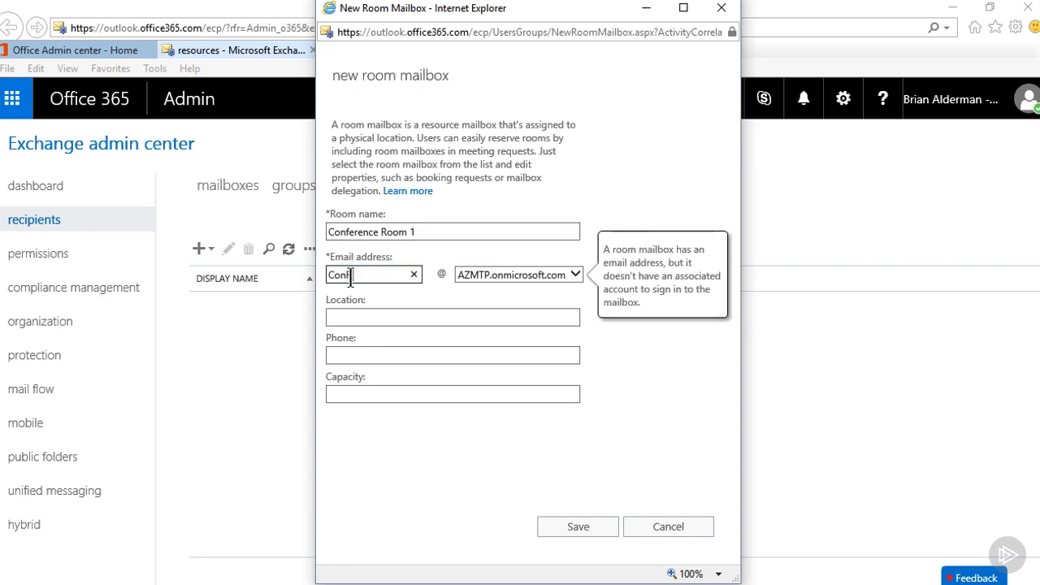
pyautogui.press('BackSpace')
pyautogui.write('Rm1')
# Set the room's location to First Floor and its capacity to 15, and save the room mailbox.
pyautogui.click(390, 317)
pyautogui.write('First Floor')
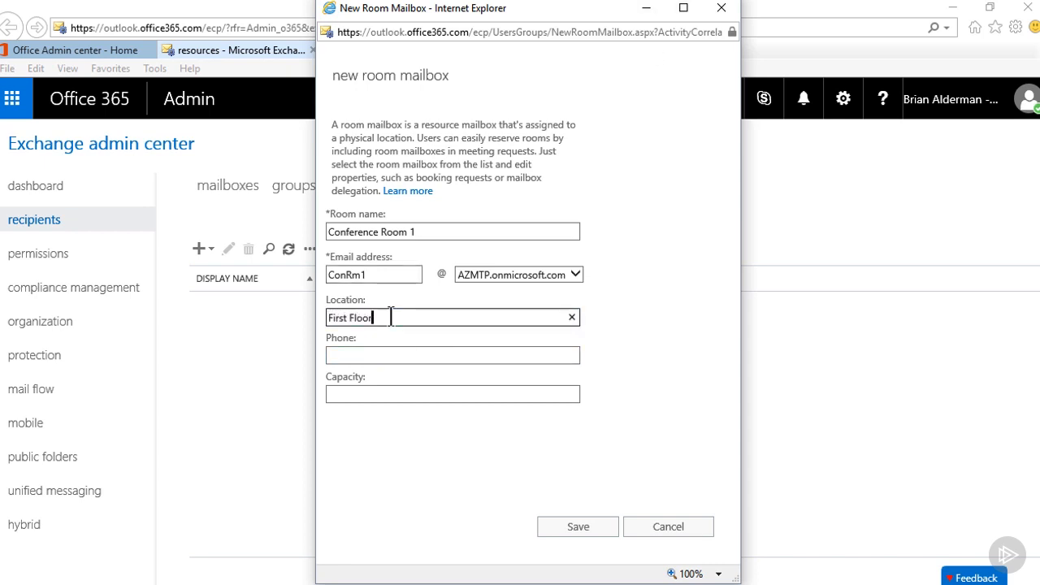
pyautogui.click(332, 395)
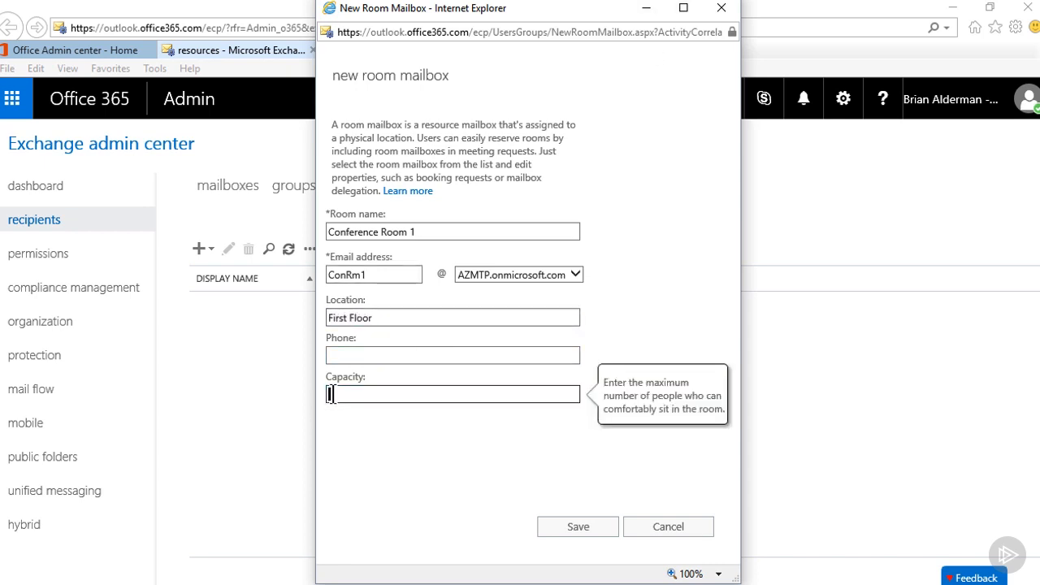
pyautogui.write('15')
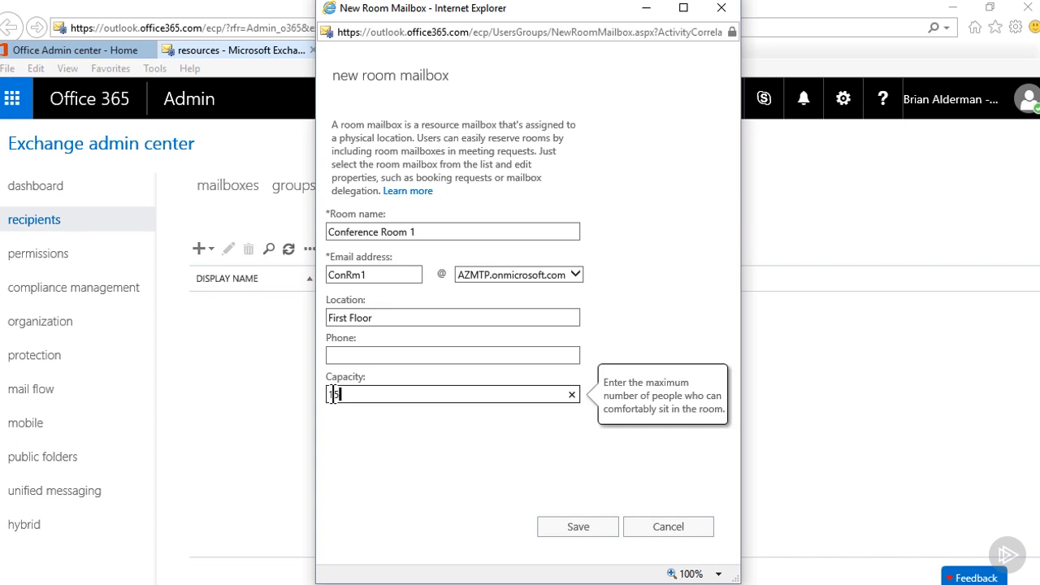
pyautogui.click(577, 527)
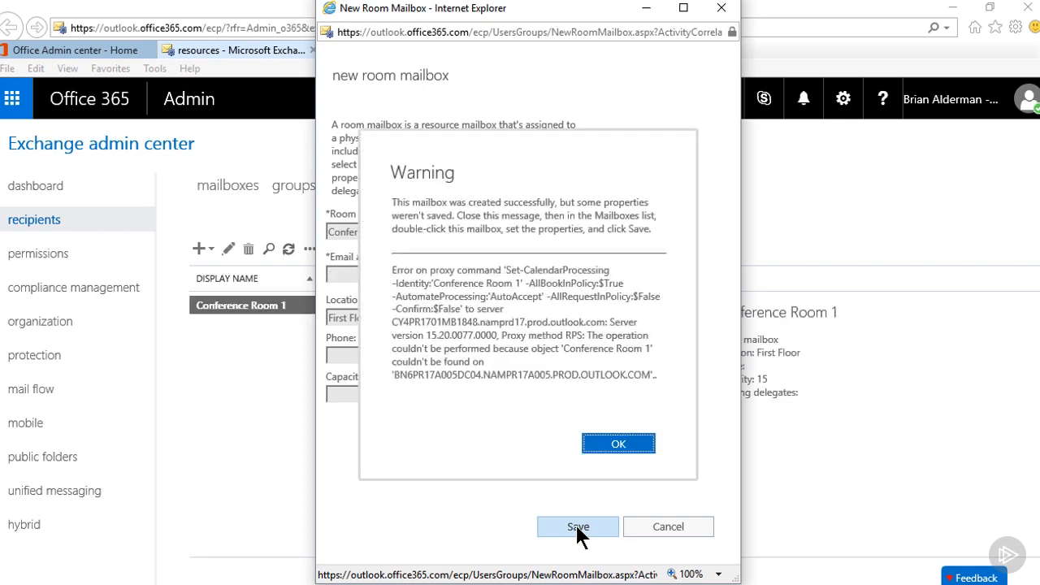
pyautogui.click(633, 445)
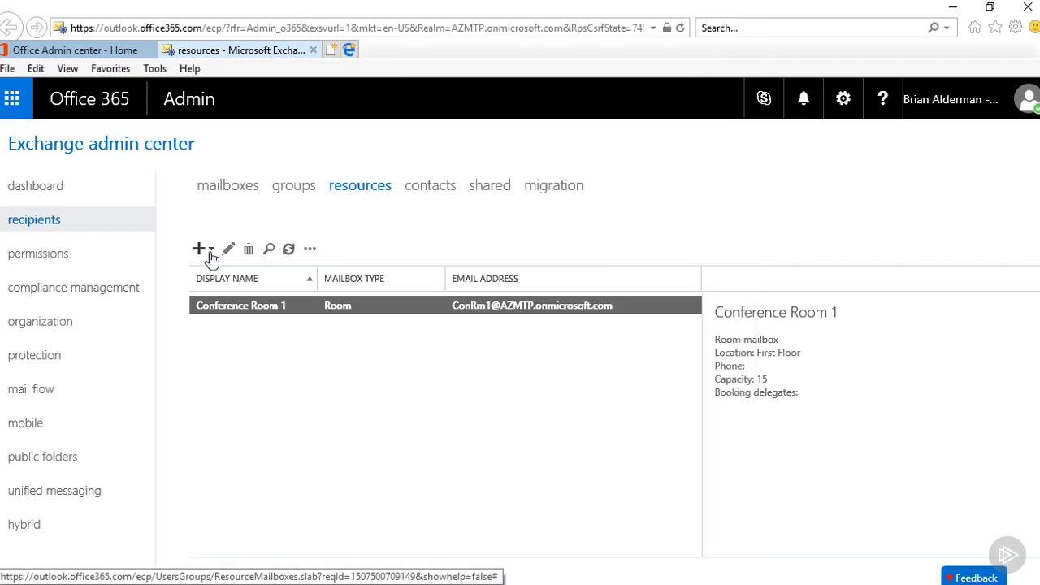
# Create an equipment mailbox named Super Drone with Camera with the email alias SDC.
pyautogui.click(210, 252)
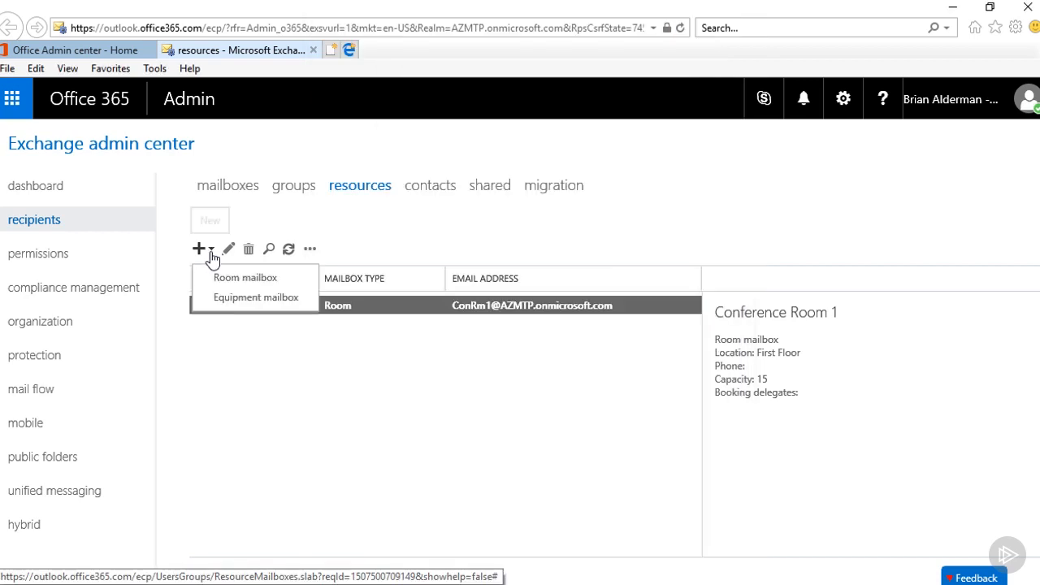
pyautogui.click(227, 299)
pyautogui.write('Super Dron')
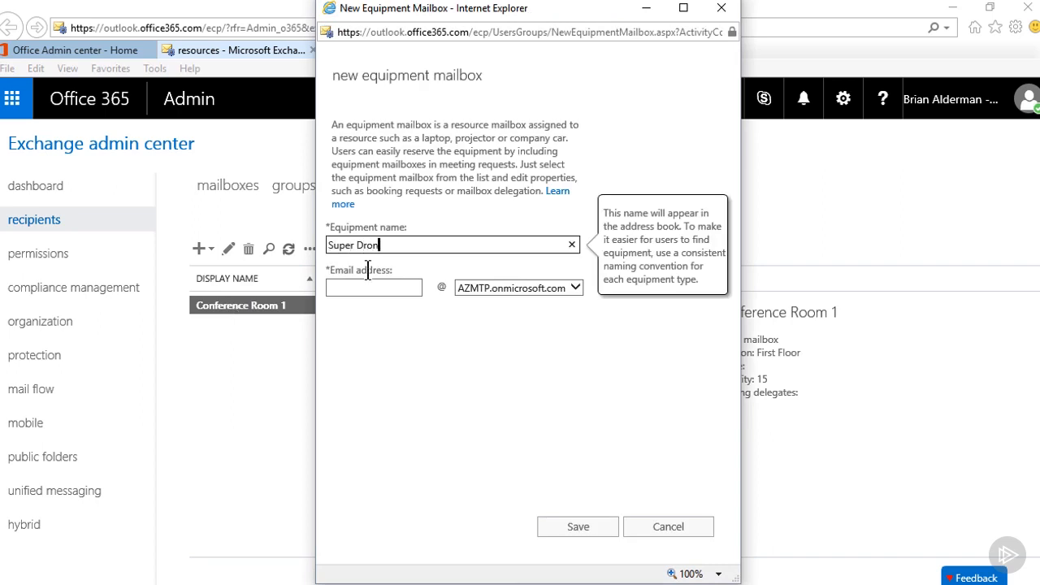
pyautogui.write('e with Camera')
pyautogui.click(364, 291)
pyautogui.write('SDC')
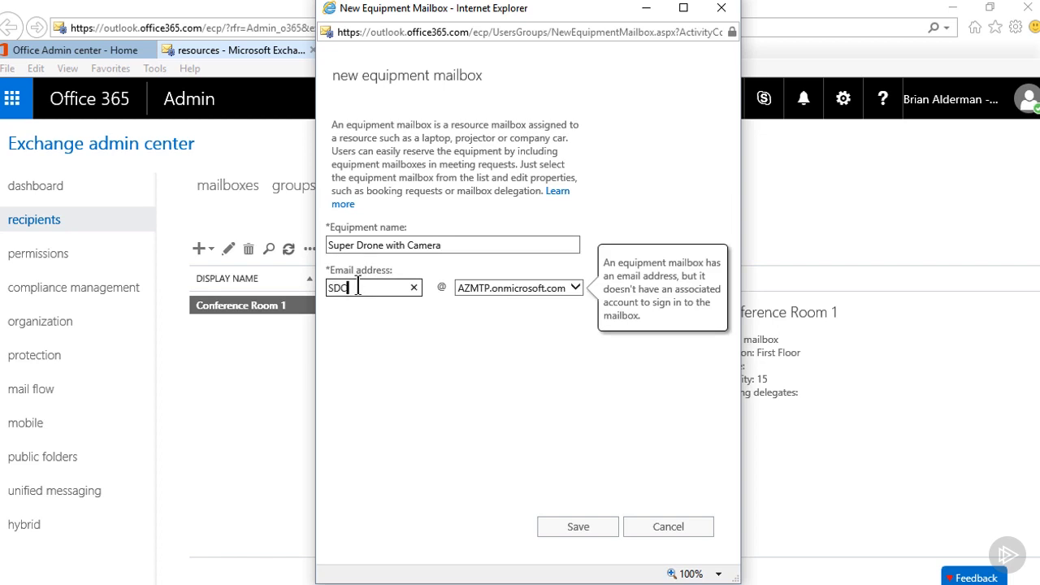
pyautogui.click(580, 528)
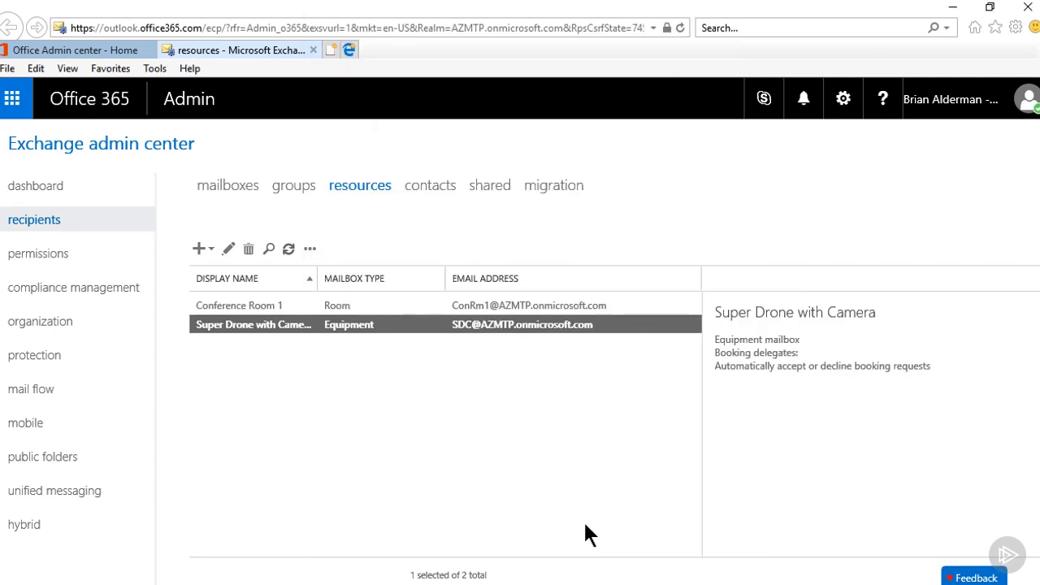
# Expand the general properties of the Super Drone with Camera mailbox and set its department to AV.
pyautogui.doubleClick(278, 329)
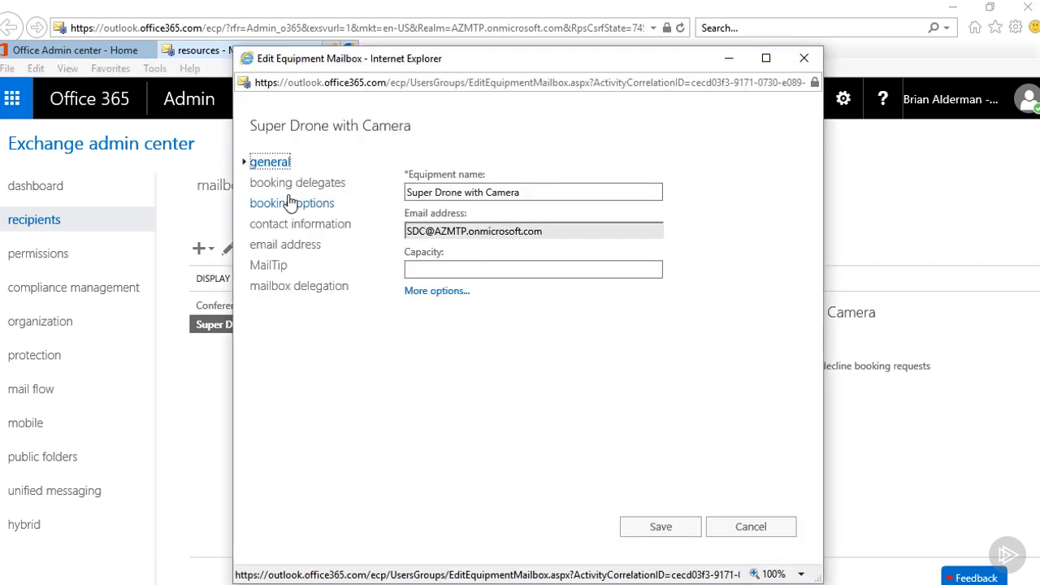
pyautogui.click(426, 273)
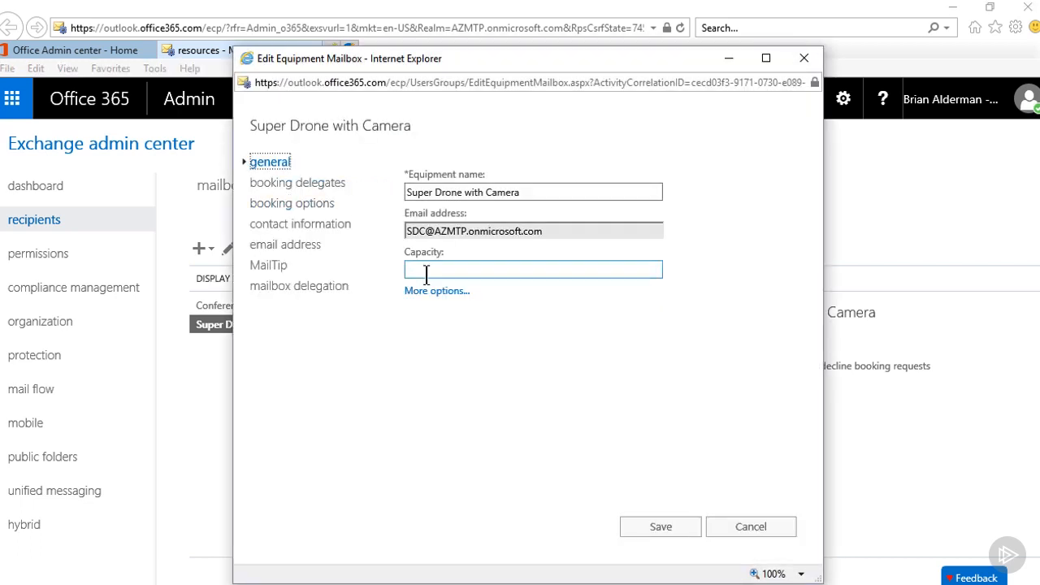
pyautogui.click(434, 292)
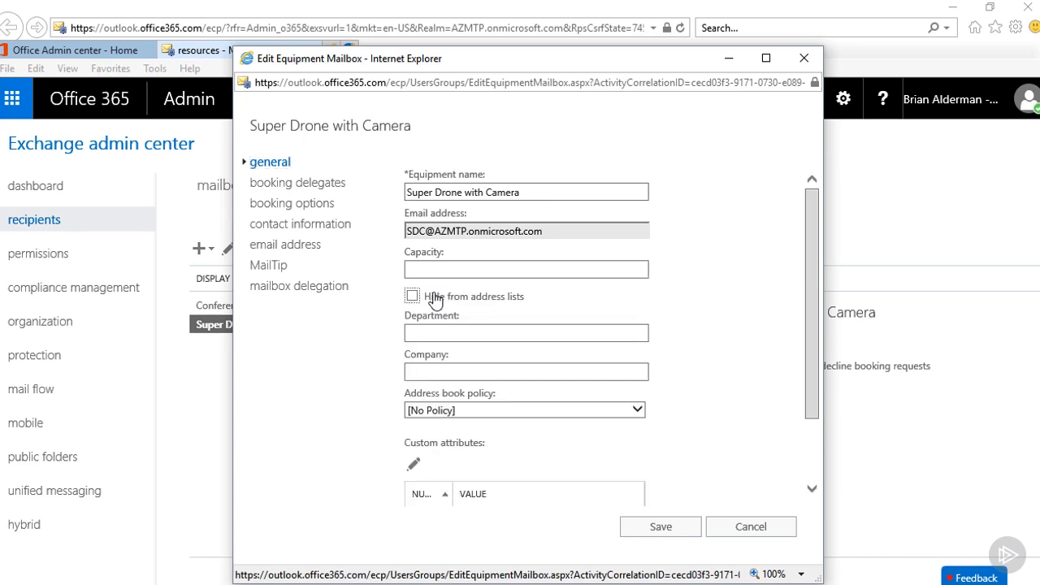
pyautogui.click(437, 328)
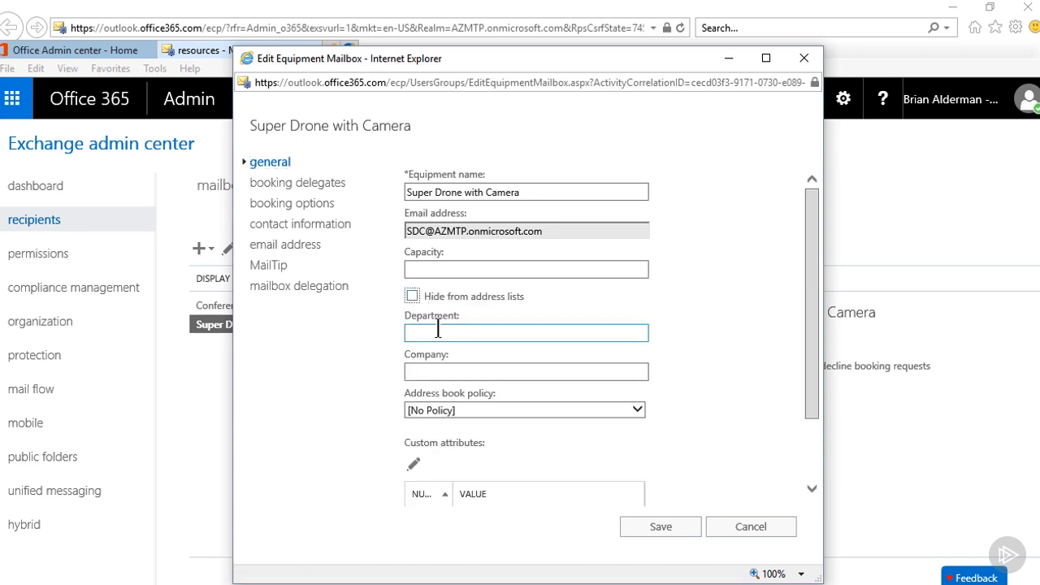
pyautogui.click(437, 328)
pyautogui.write('AV')
pyautogui.click(444, 372)
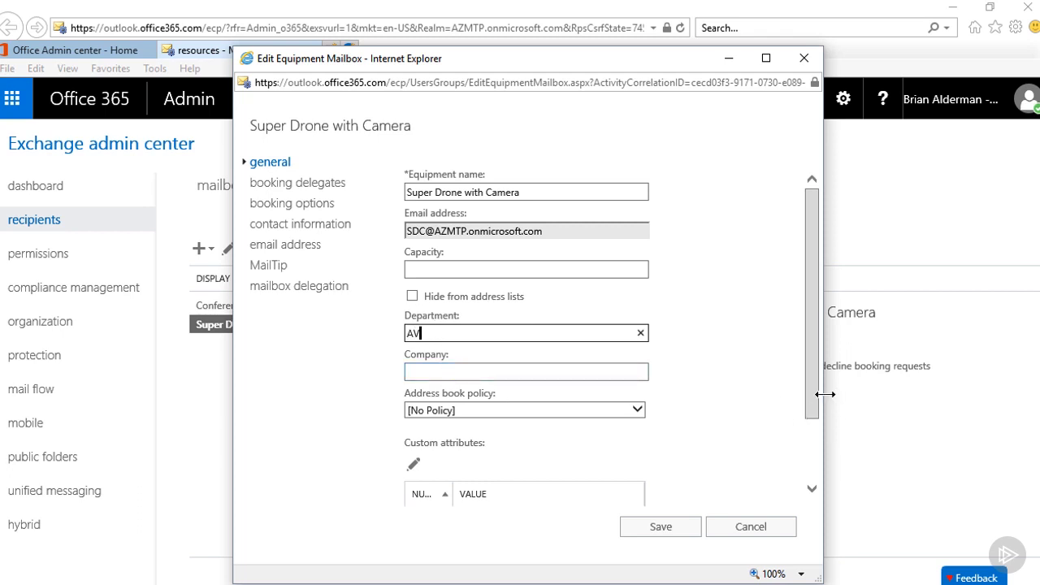
pyautogui.moveTo(814, 398)
pyautogui.mouseDown()
pyautogui.moveTo(820, 473)
pyautogui.moveTo(821, 385)
pyautogui.mouseUp()
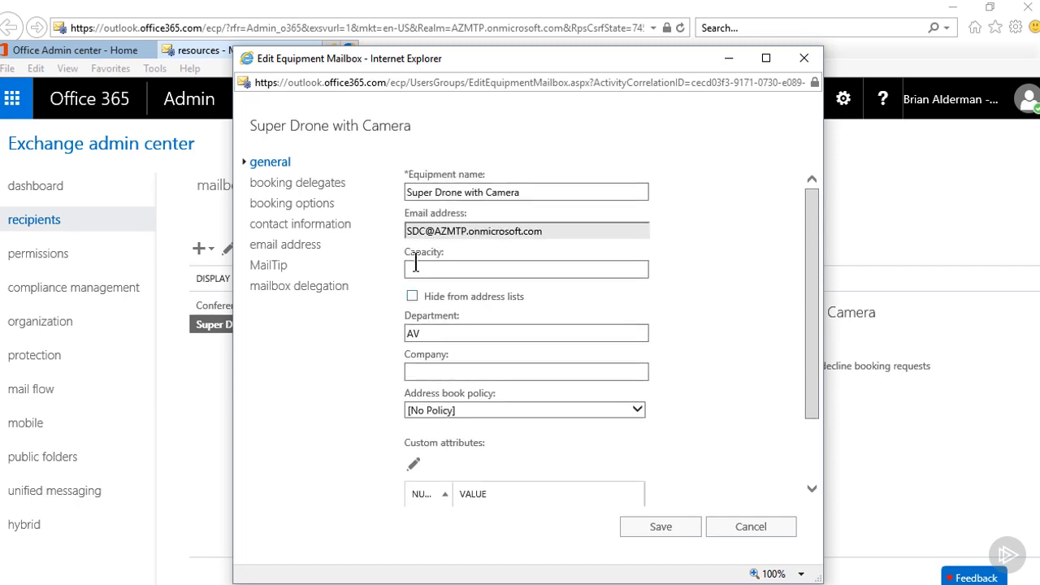
# Review the equipment mailbox's booking delegates, booking options, contact information, email address, MailTip and mailbox delegation settings.
pyautogui.click(281, 187)
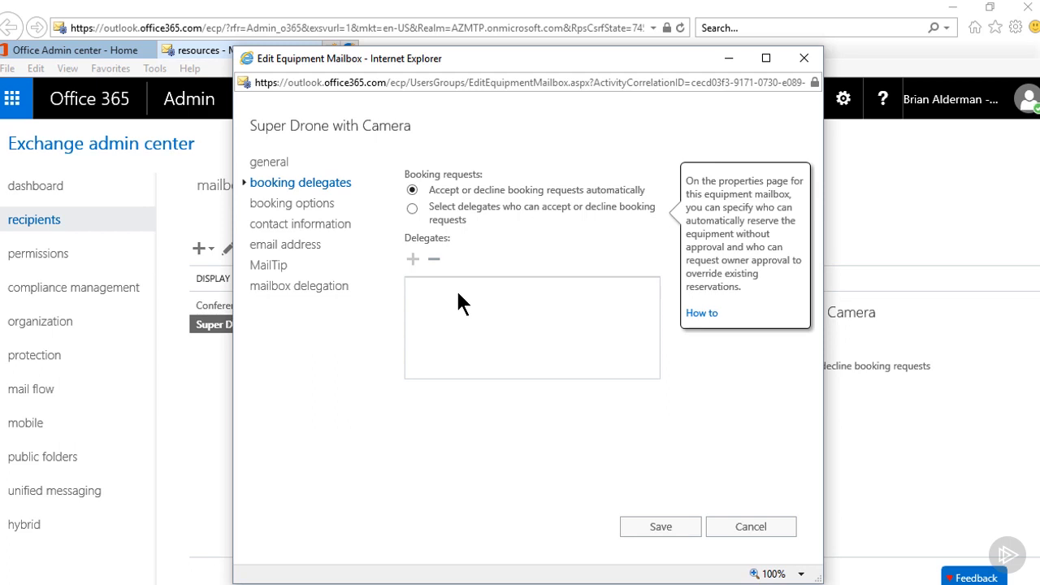
pyautogui.click(315, 210)
pyautogui.moveTo(505, 203)
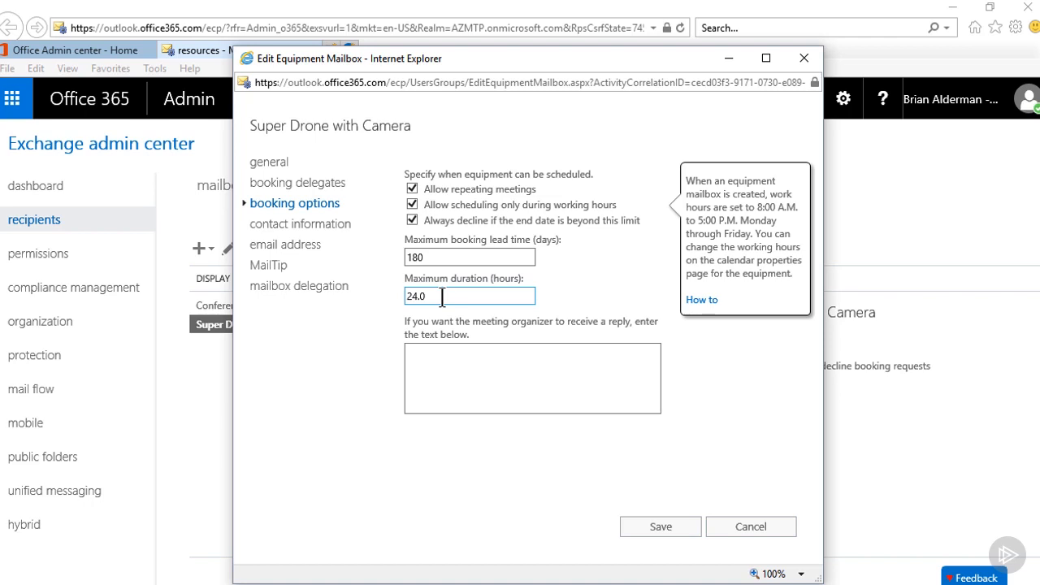
pyautogui.click(317, 227)
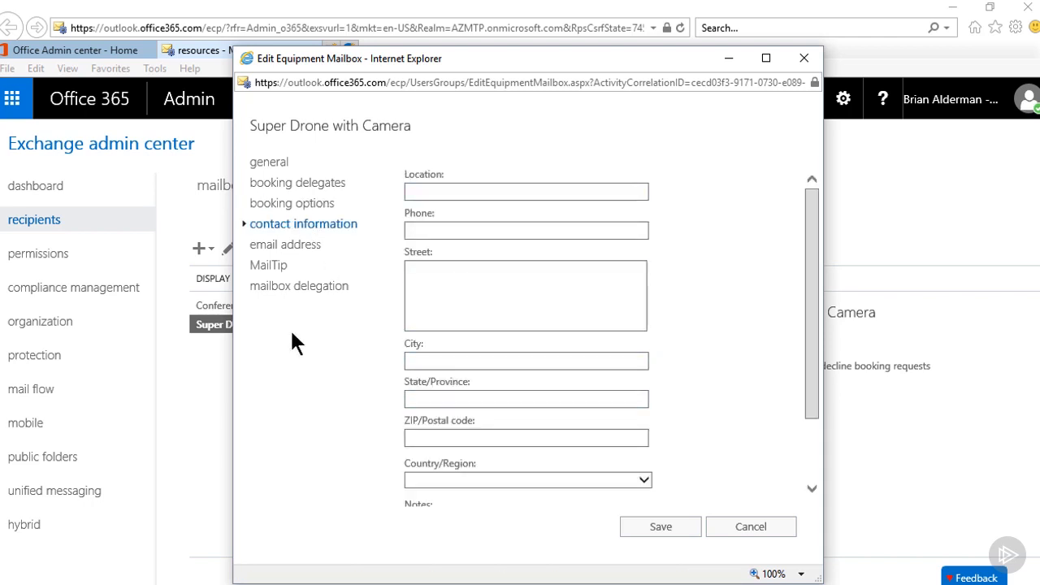
pyautogui.click(290, 247)
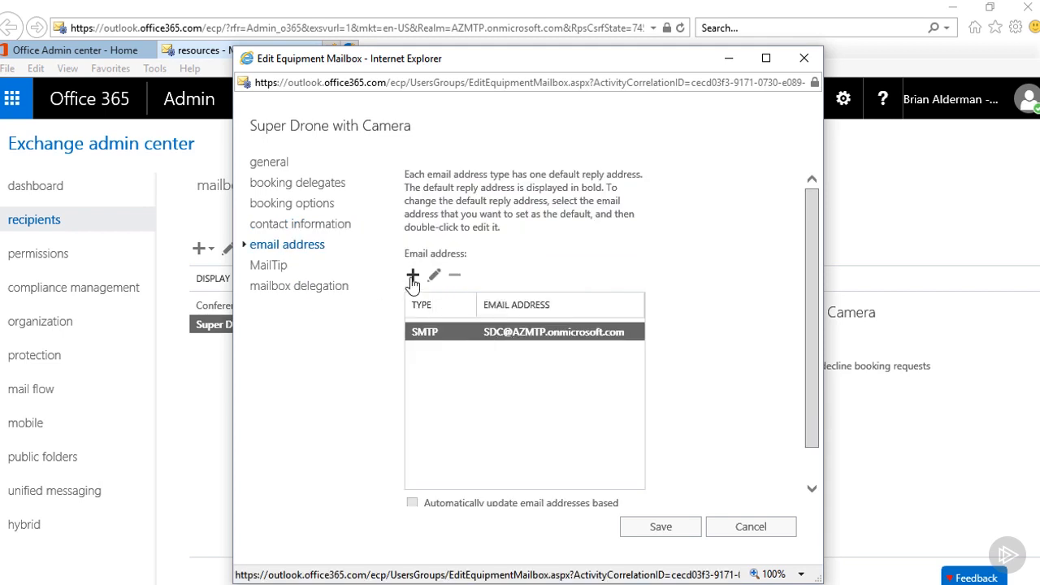
pyautogui.click(284, 268)
pyautogui.click(281, 291)
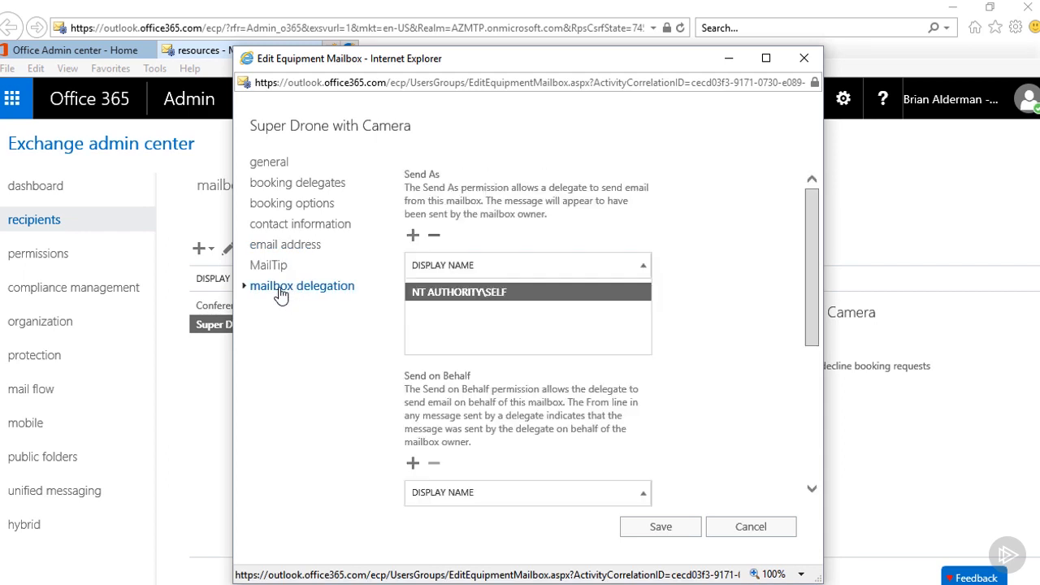
# Save the equipment mailbox and review the booking options of the Conference Room 1 mailbox without changing them.
pyautogui.click(663, 530)
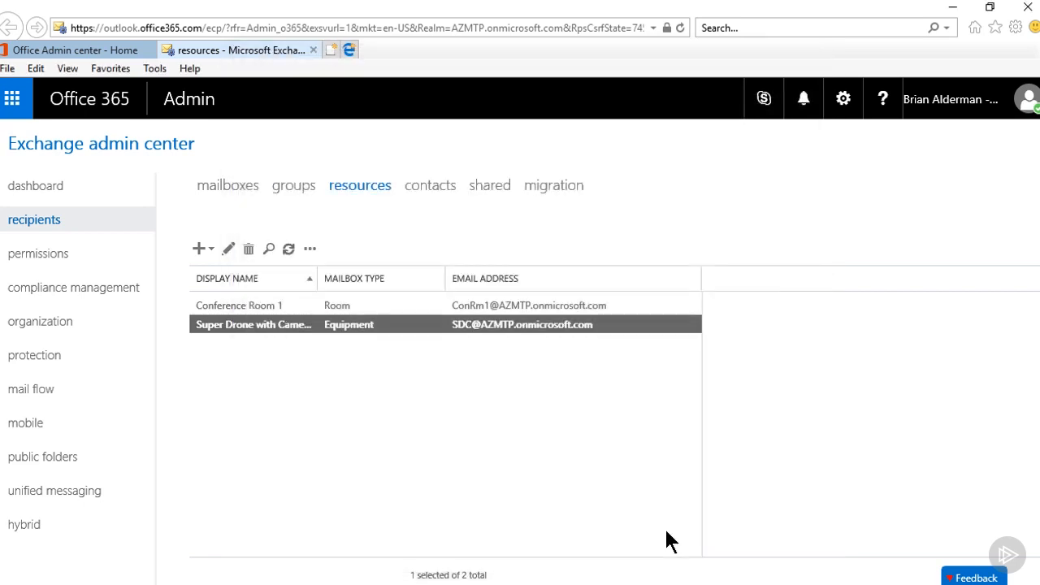
pyautogui.doubleClick(238, 309)
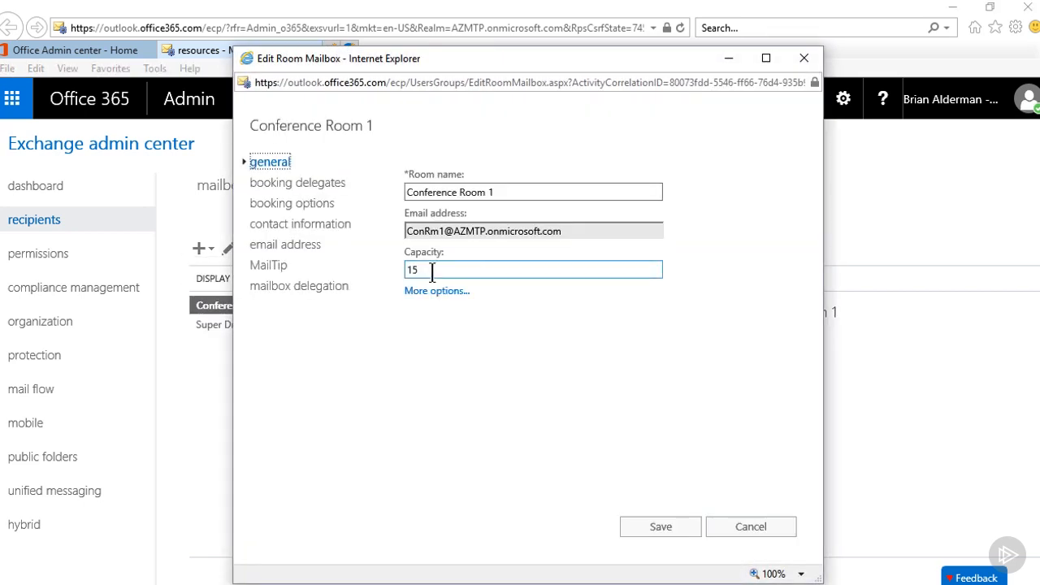
pyautogui.click(290, 204)
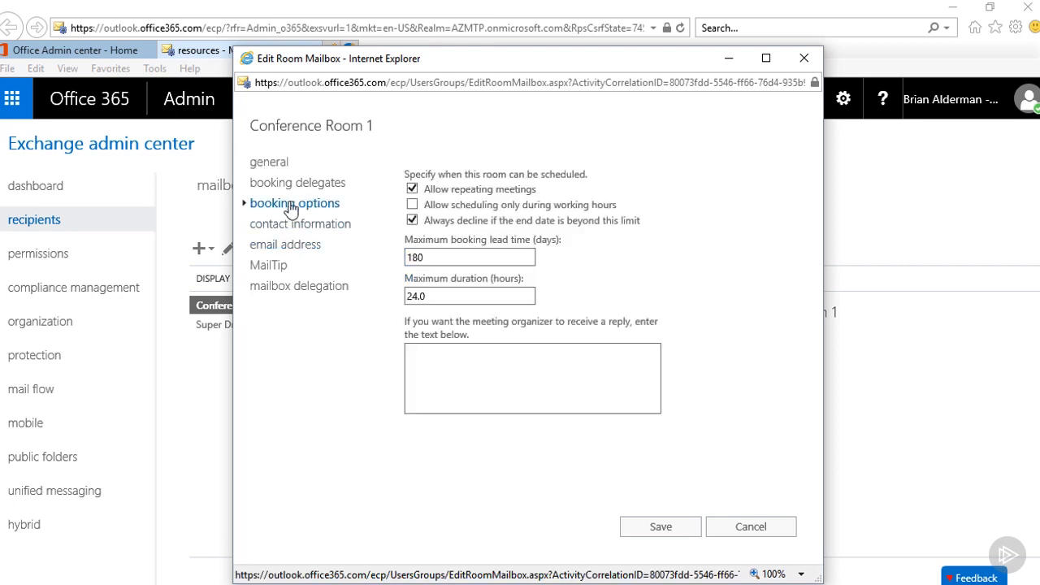
pyautogui.moveTo(504, 221)
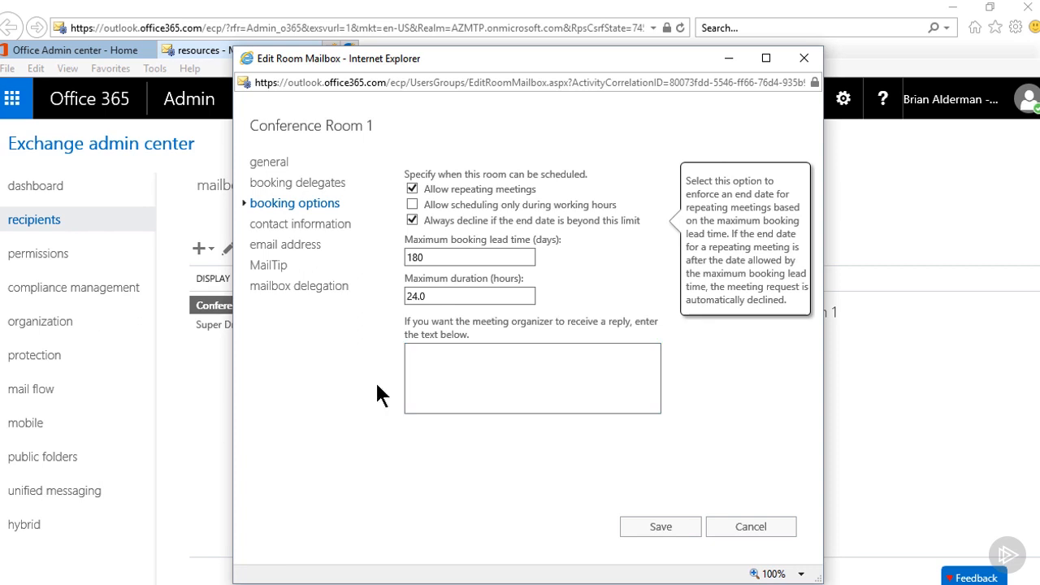
pyautogui.click(739, 529)
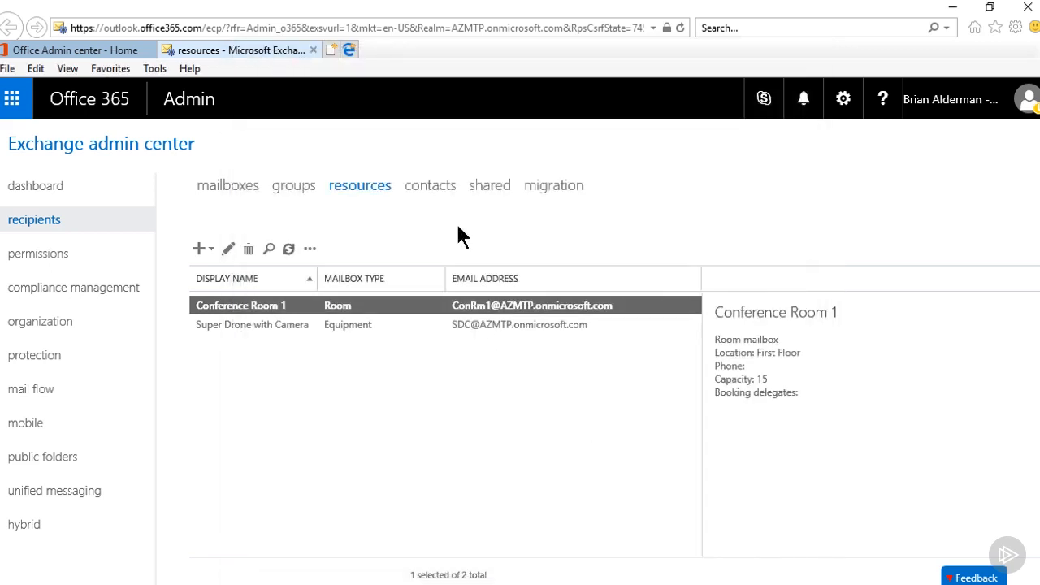
# Start a new shared mailbox with the display name O365 Migration Team and the email alias O365MT.
pyautogui.click(498, 186)
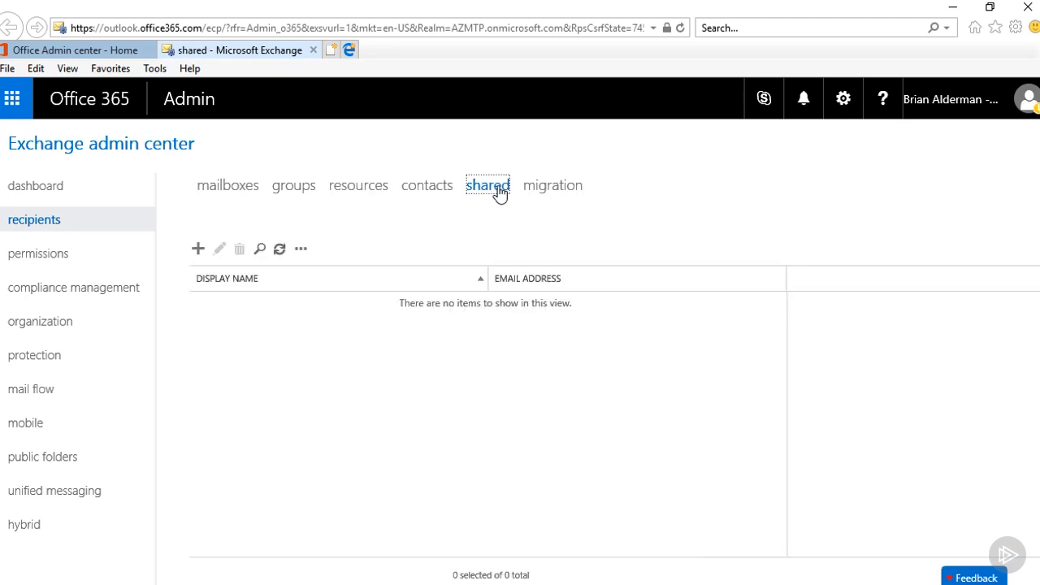
pyautogui.click(198, 249)
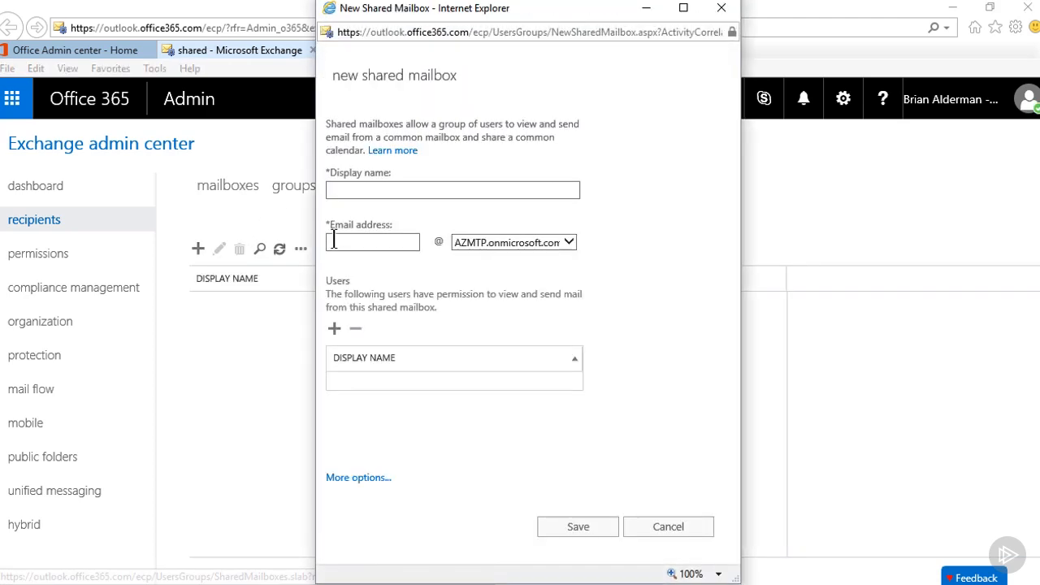
pyautogui.write('O365 M')
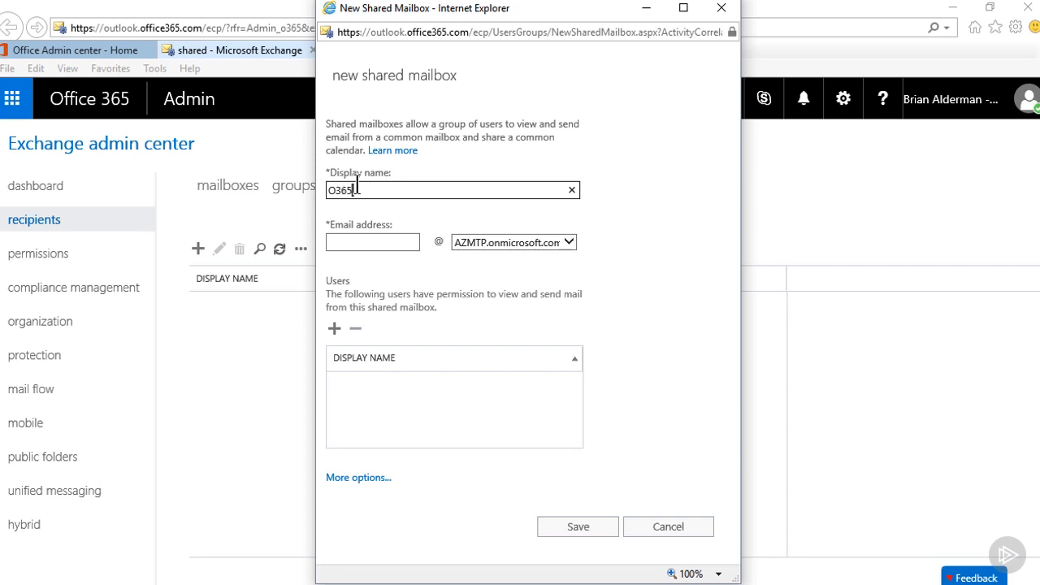
pyautogui.write('igration Team')
pyautogui.click(344, 242)
pyautogui.write('O365MT')
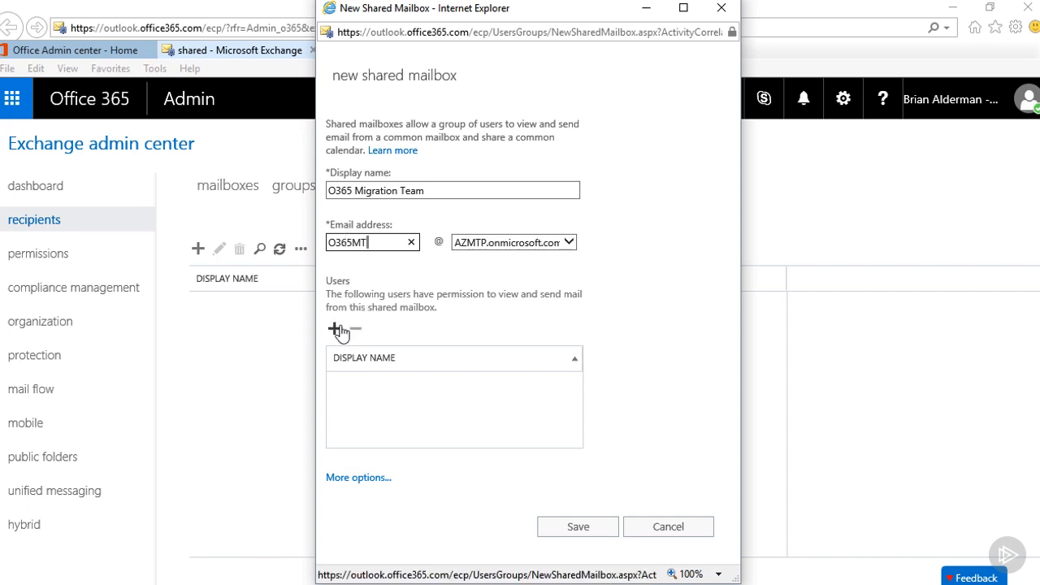
# Give the admin user and the third listed user permission to view and send mail from the shared mailbox.
pyautogui.click(335, 329)
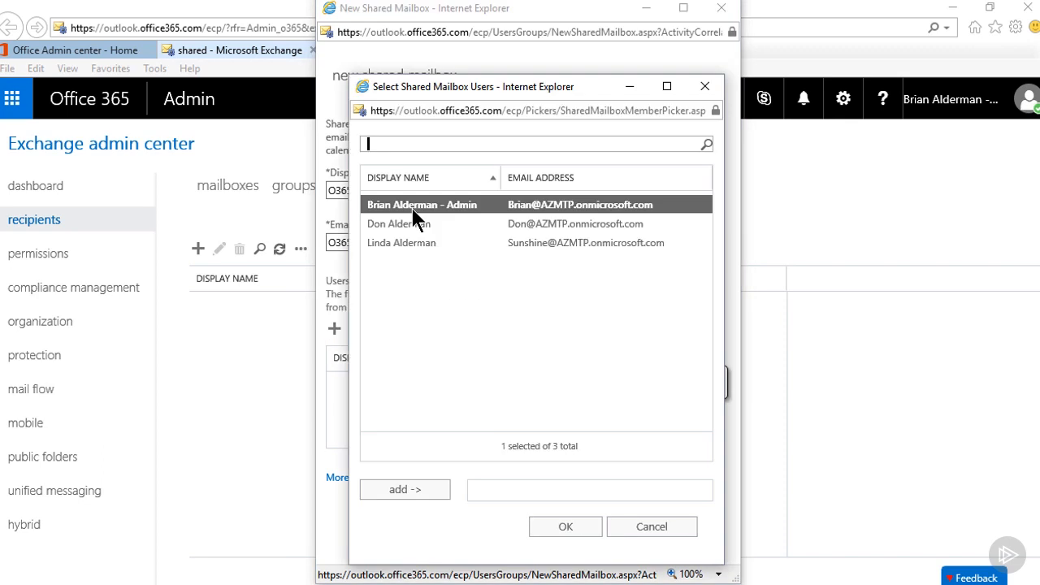
pyautogui.doubleClick(426, 208)
pyautogui.doubleClick(418, 247)
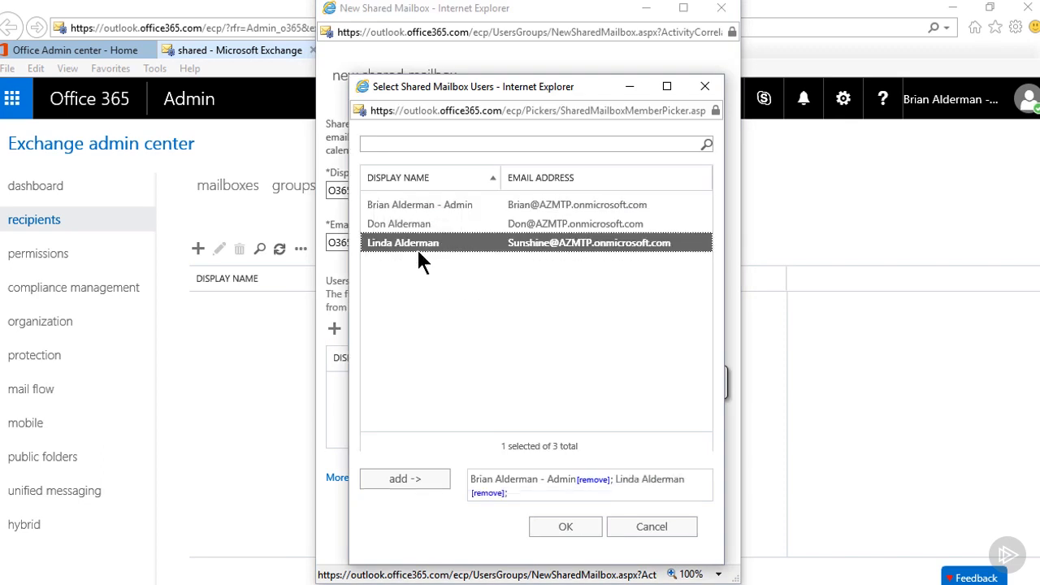
pyautogui.click(567, 528)
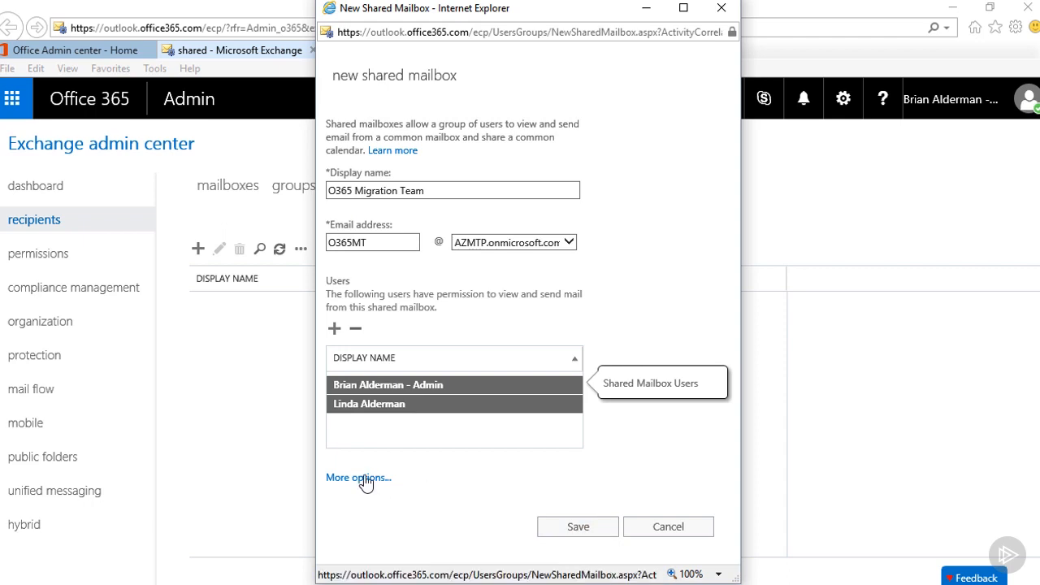
# Save the new shared mailbox with its optional alias left blank and review its archive, hold and email connectivity details.
pyautogui.click(362, 478)
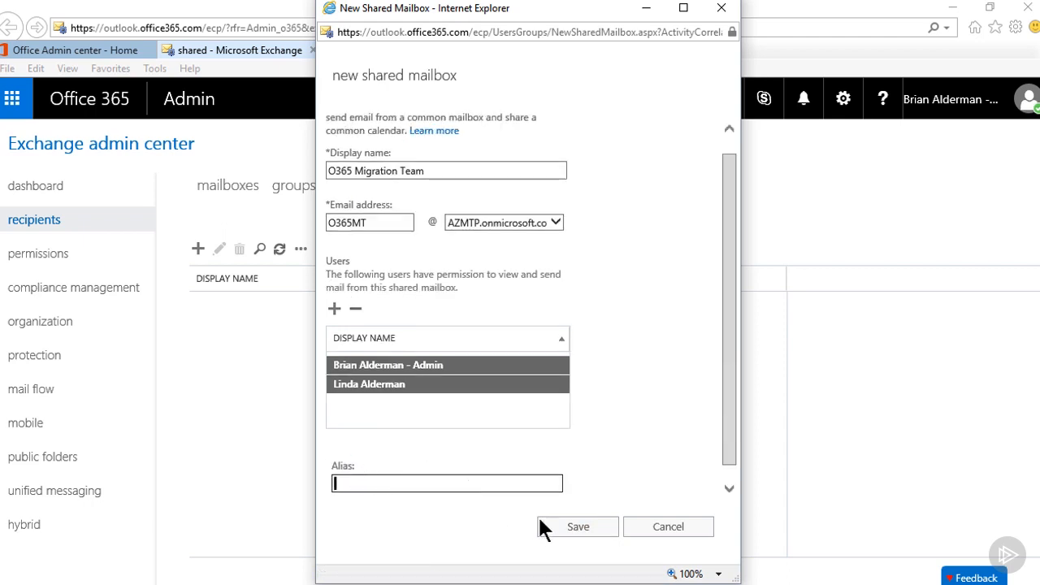
pyautogui.click(568, 522)
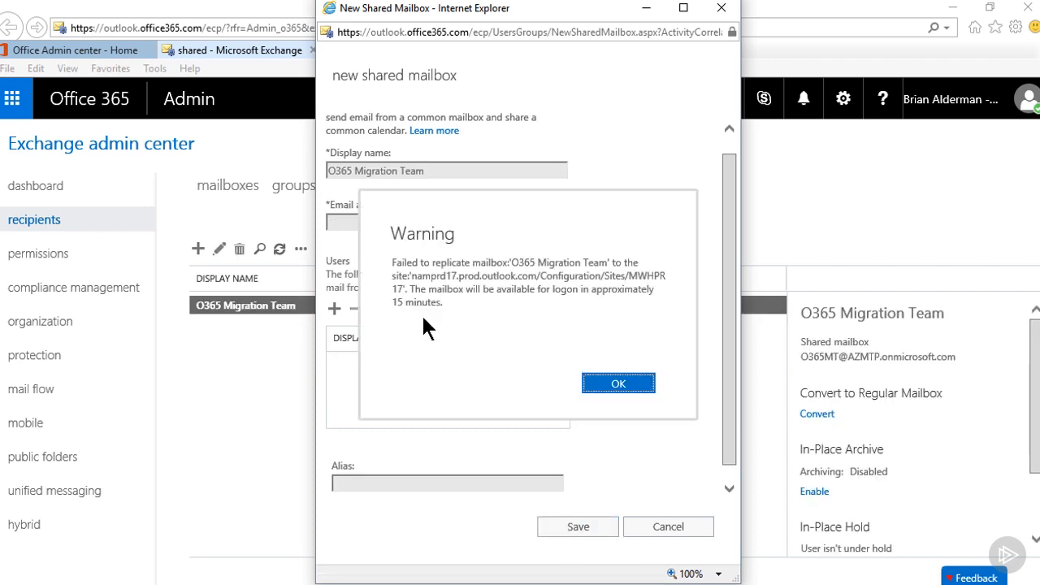
pyautogui.click(619, 389)
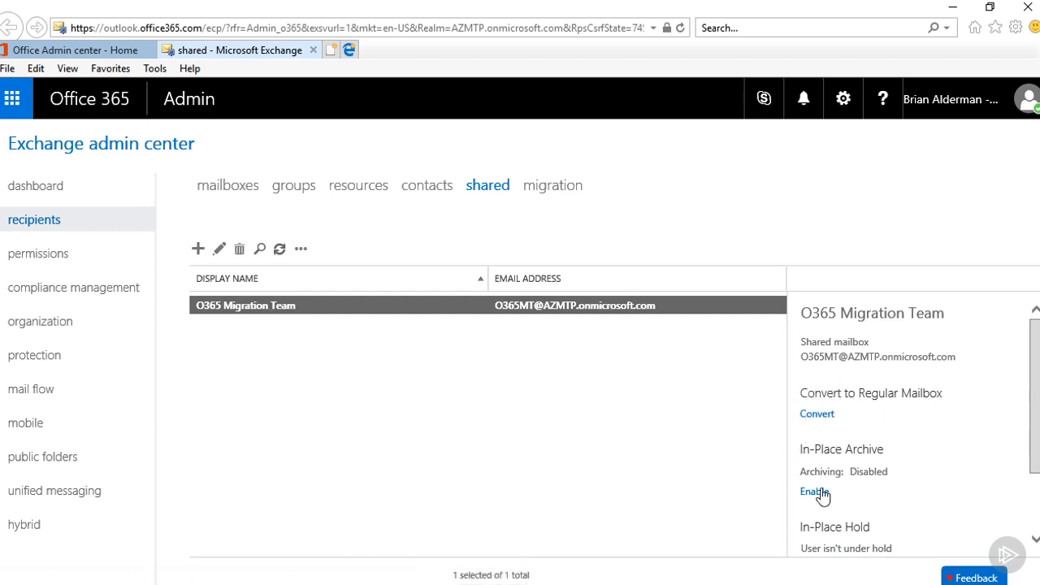
pyautogui.moveTo(1037, 459); pyautogui.dragTo(1037, 515)
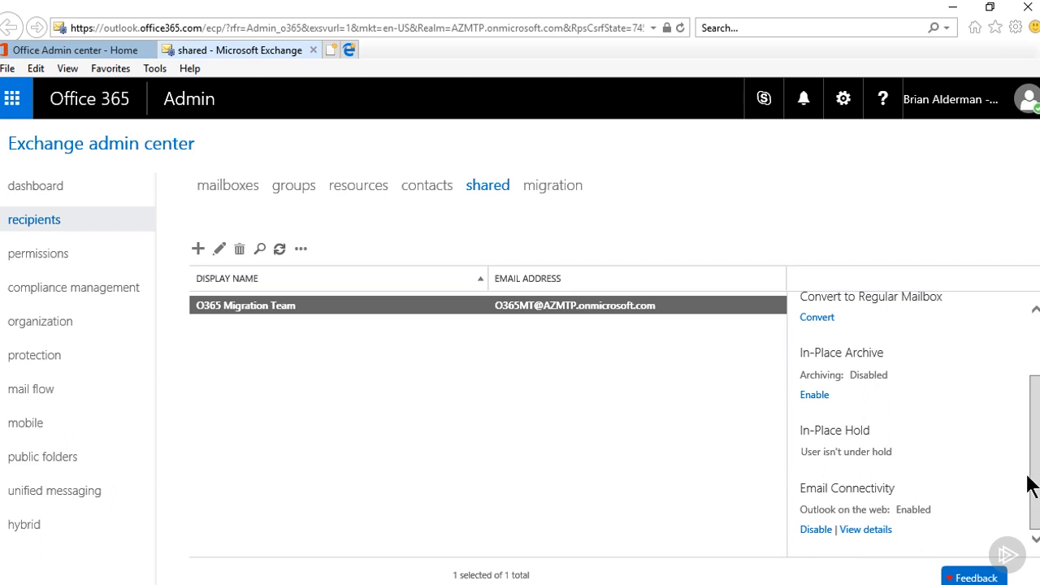
pyautogui.moveTo(1032, 475); pyautogui.dragTo(1037, 402)
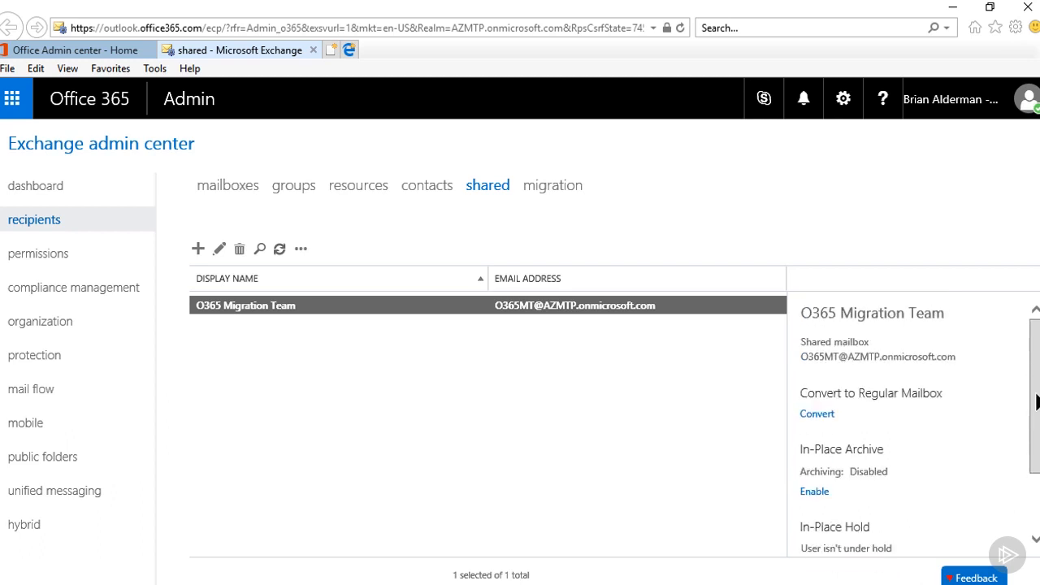